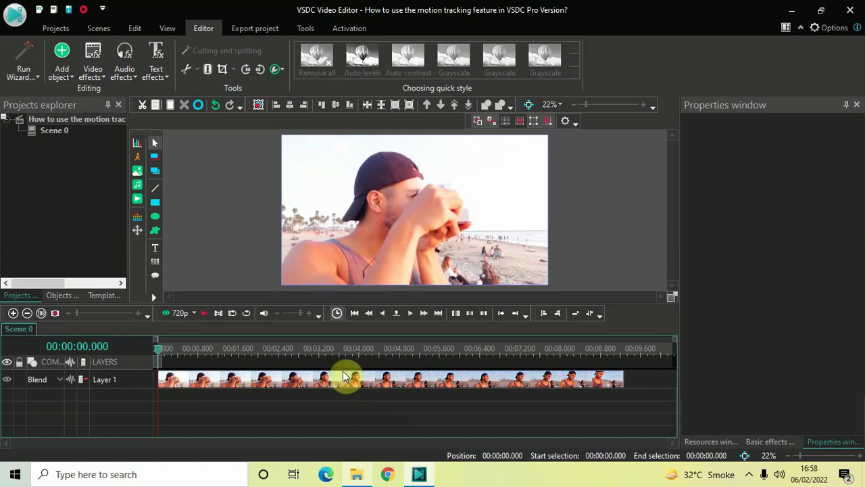
From the beach clip's context menu, create a movement map and save its project as 'Motion Track Subject'.
{"action": "right_click", "coordinate": [417, 185]}
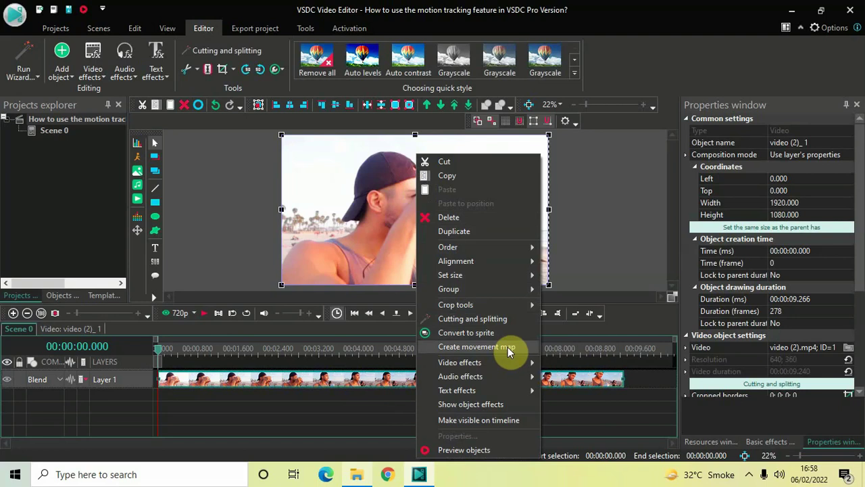
{"action": "left_click", "coordinate": [507, 347]}
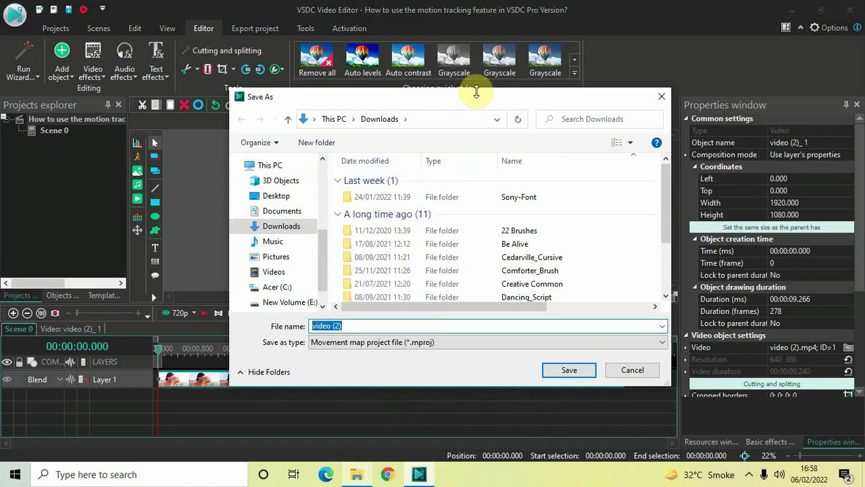
{"action": "left_click", "coordinate": [401, 324]}
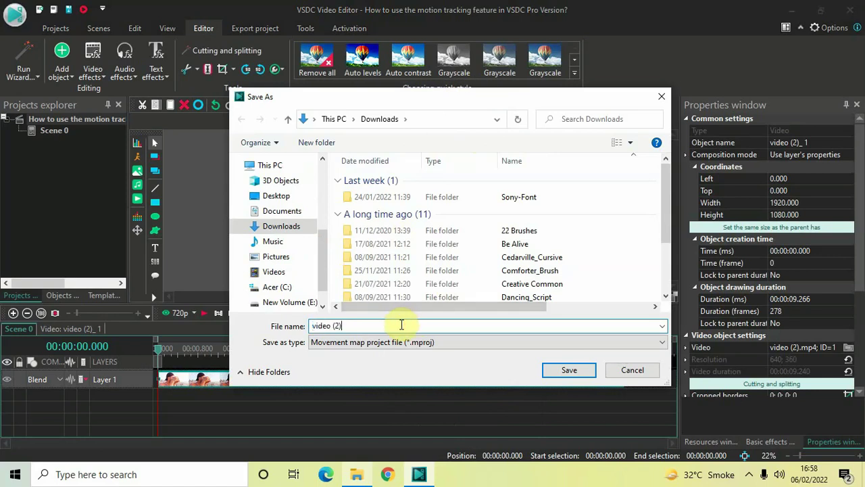
{"action": "key", "text": "ctrl+a"}
{"action": "key", "text": "BackSpace"}
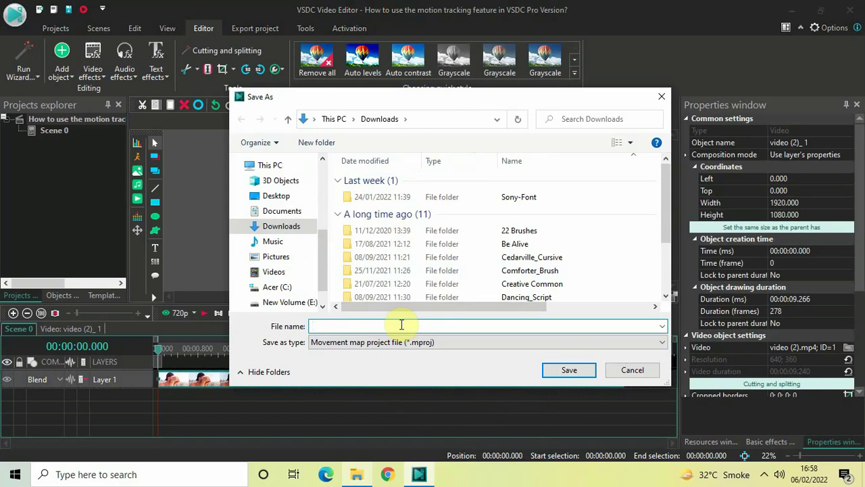
{"action": "type", "text": "Motio"}
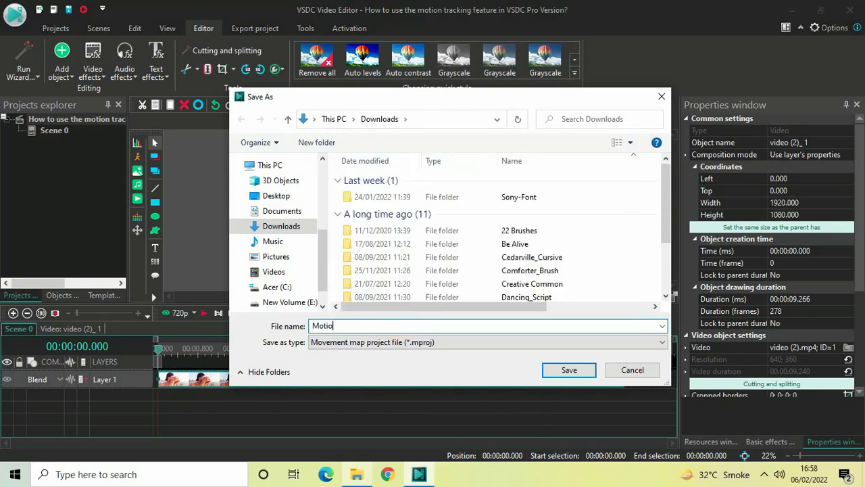
{"action": "type", "text": "n Track Subject"}
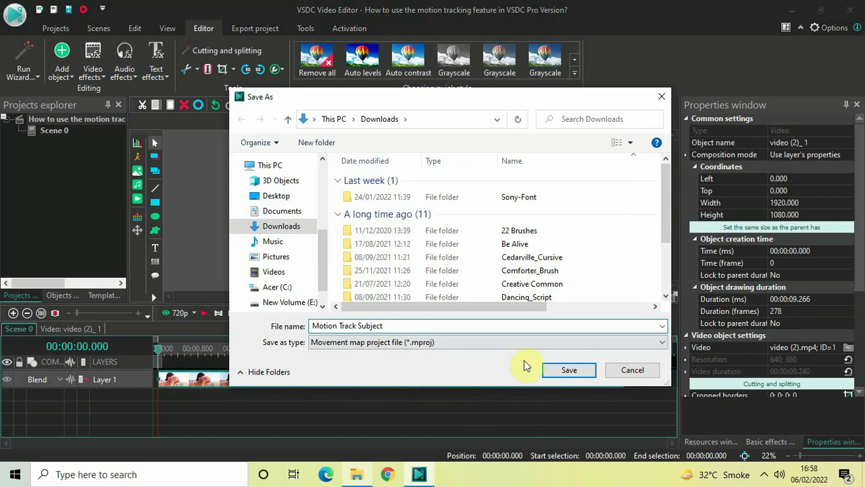
{"action": "left_click", "coordinate": [567, 373]}
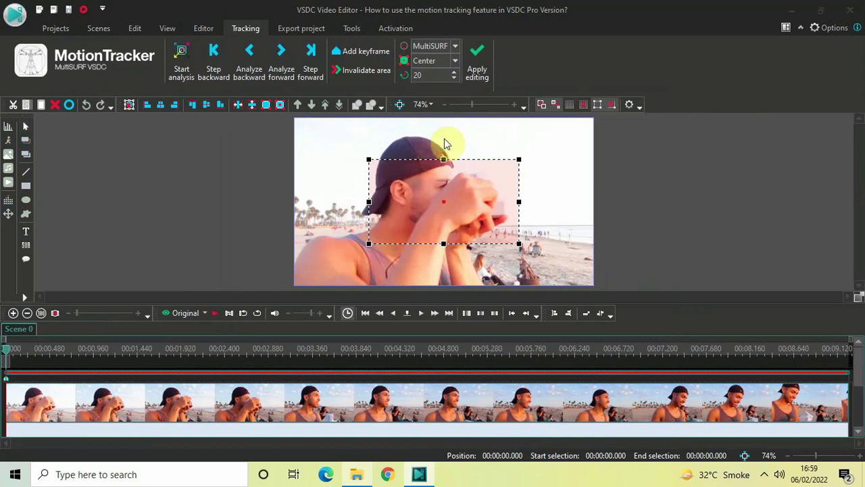
Move the tracking area up and left so it frames the man's capped head and ear.
{"action": "left_click_drag", "start_coordinate": [445, 201], "coordinate": [400, 193]}
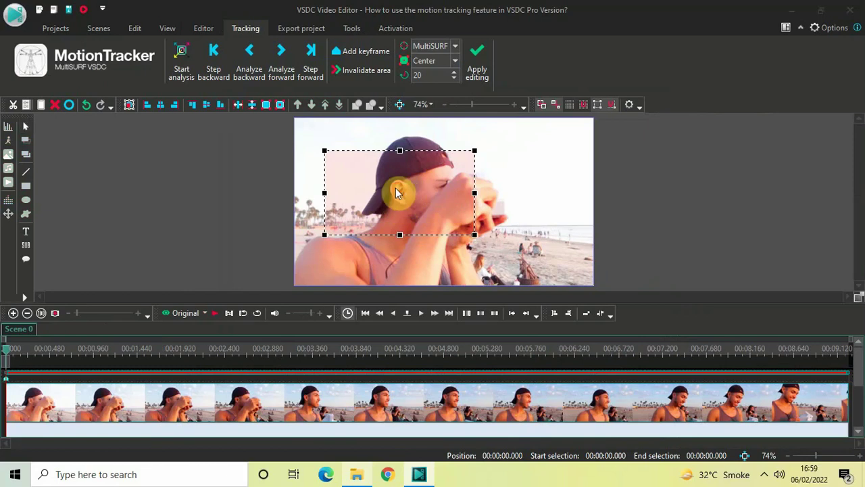
Run Start analysis so the tracker follows the man's head to the end of the clip.
{"action": "left_click", "coordinate": [183, 60]}
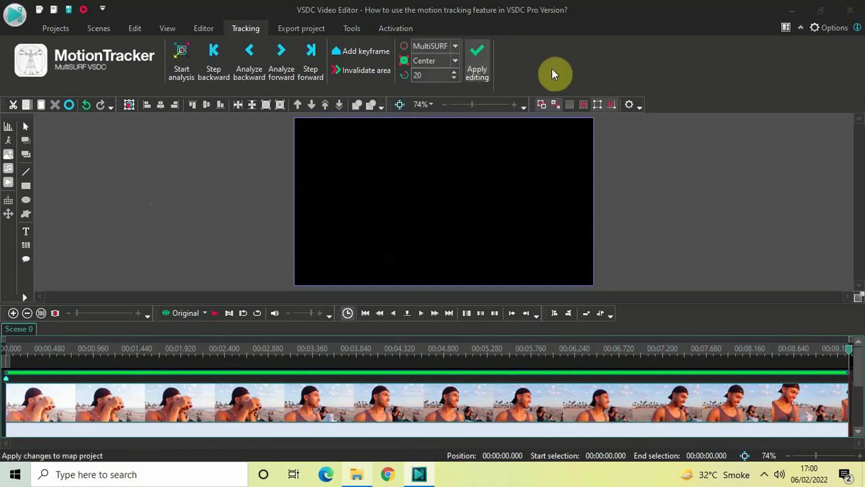
Apply the tracking results and confirm saving the movement map project.
{"action": "left_click", "coordinate": [478, 70]}
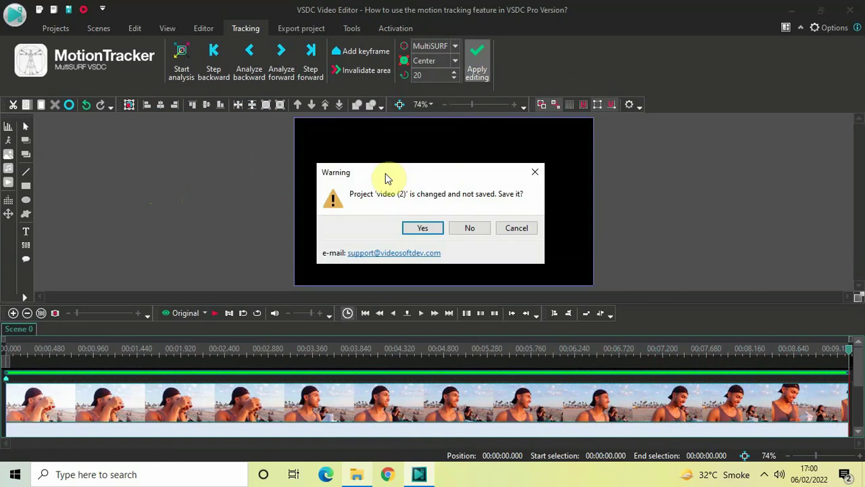
{"action": "left_click", "coordinate": [422, 229]}
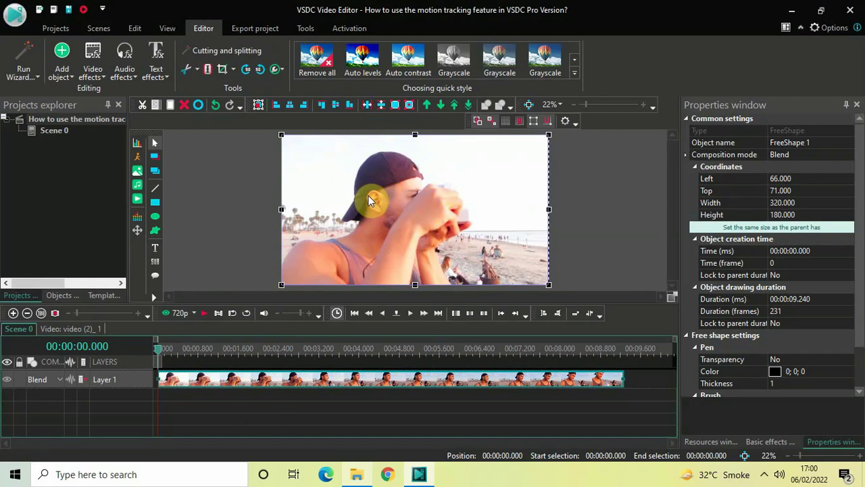
Add Rectangle 1 at the default position and draw it small over the man's ear.
{"action": "left_click", "coordinate": [54, 62]}
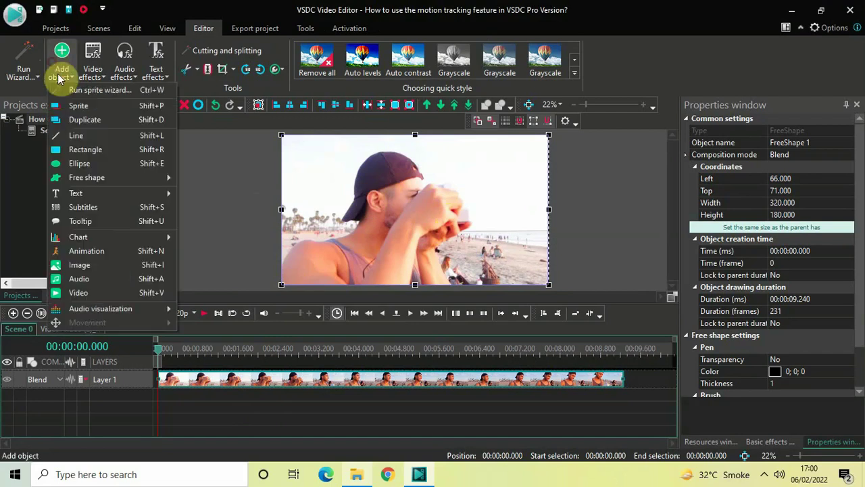
{"action": "left_click", "coordinate": [90, 149]}
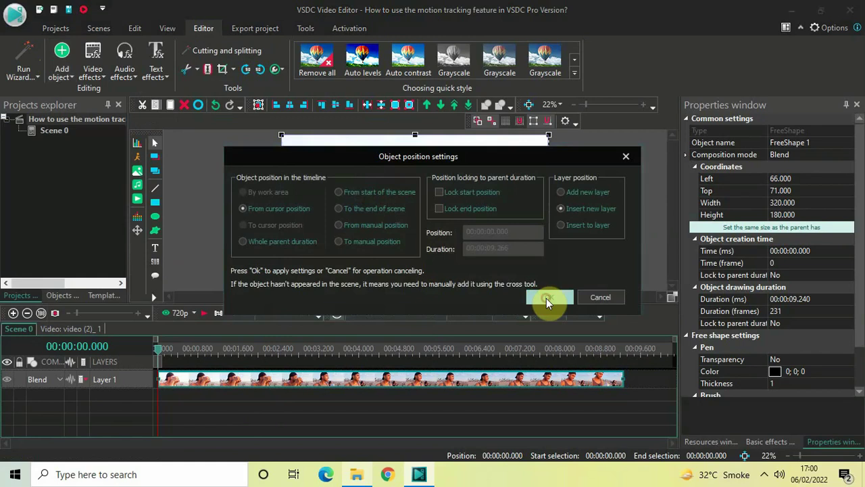
{"action": "left_click", "coordinate": [546, 298]}
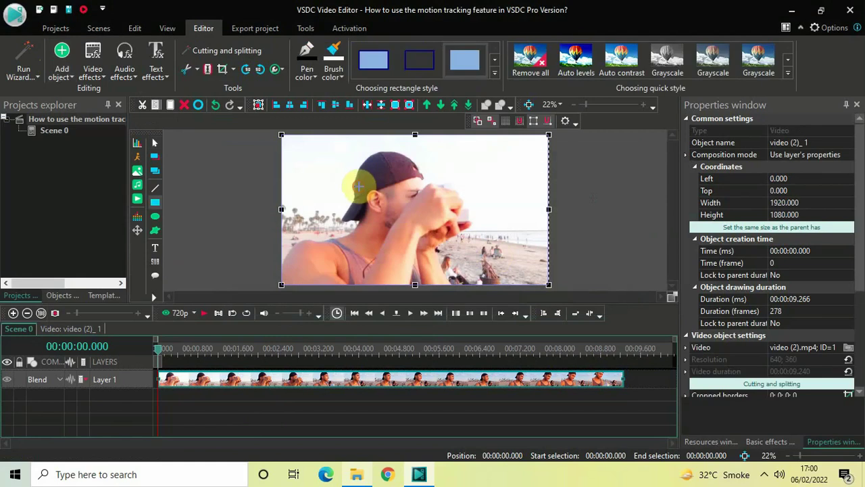
{"action": "left_click_drag", "start_coordinate": [359, 185], "coordinate": [388, 215]}
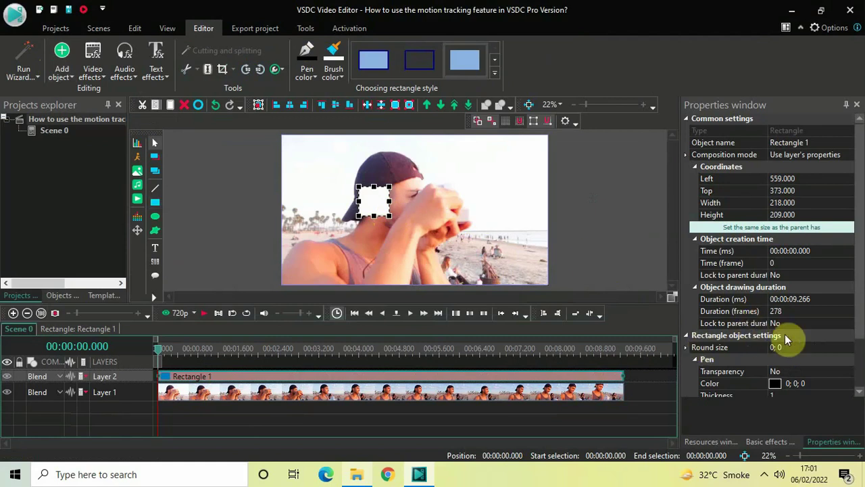
{"action": "mouse_move", "coordinate": [860, 314]}
{"action": "left_mouse_down"}
{"action": "mouse_move", "coordinate": [852, 407]}
{"action": "mouse_move", "coordinate": [862, 419]}
{"action": "left_mouse_up"}
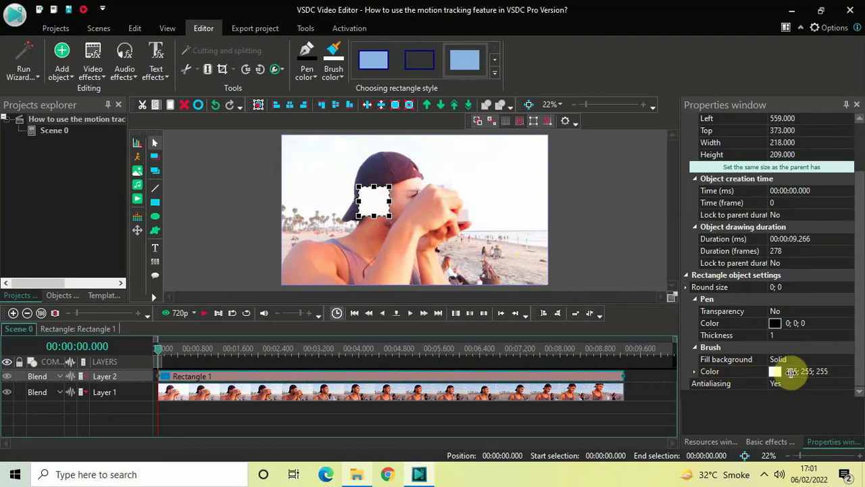
Set Rectangle 1's brush colour to olive yellow #C0C000 (192; 192; 0).
{"action": "left_click", "coordinate": [853, 376]}
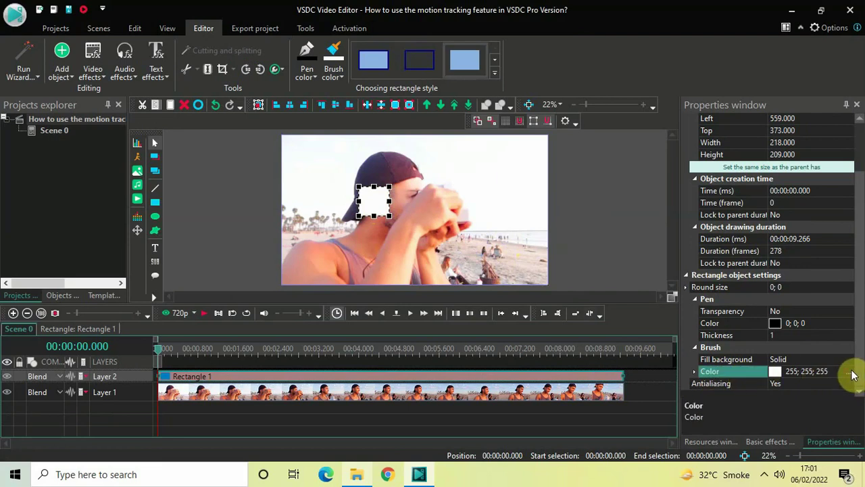
{"action": "left_click", "coordinate": [850, 372]}
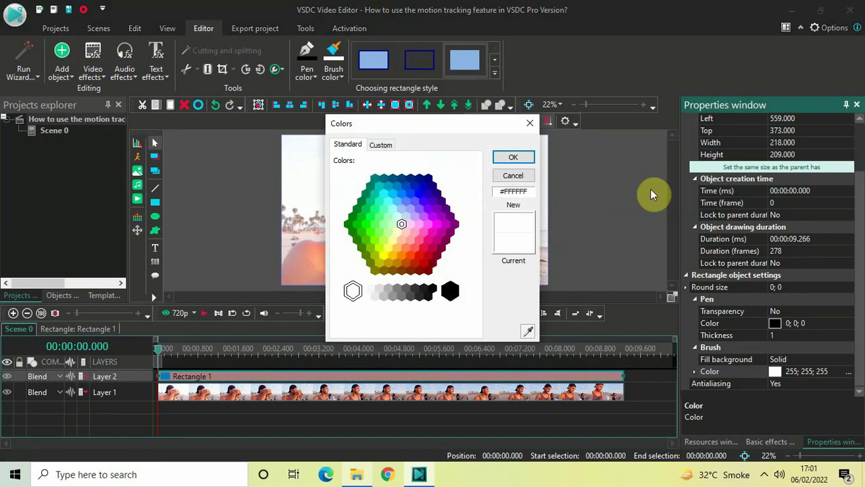
{"action": "left_click", "coordinate": [380, 263]}
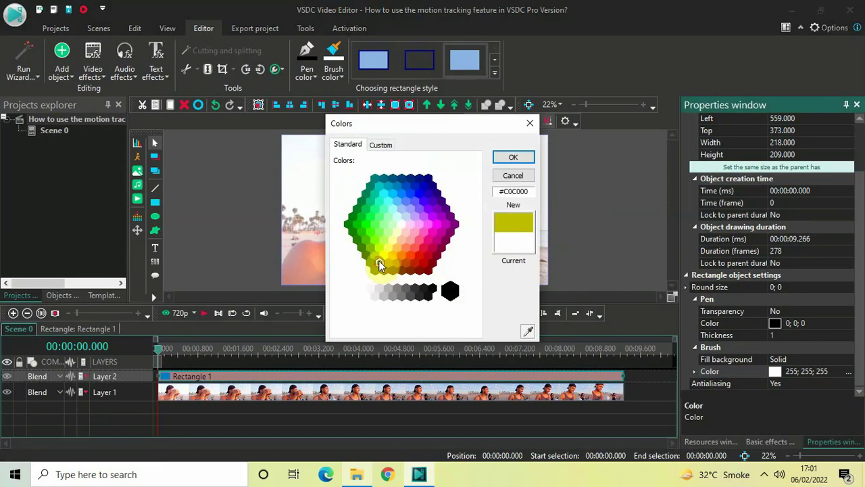
{"action": "left_click", "coordinate": [519, 157]}
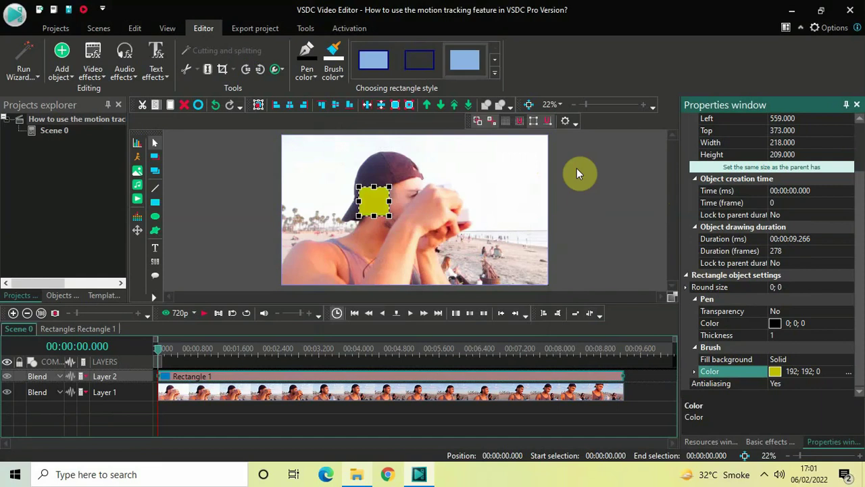
{"action": "left_click", "coordinate": [337, 379]}
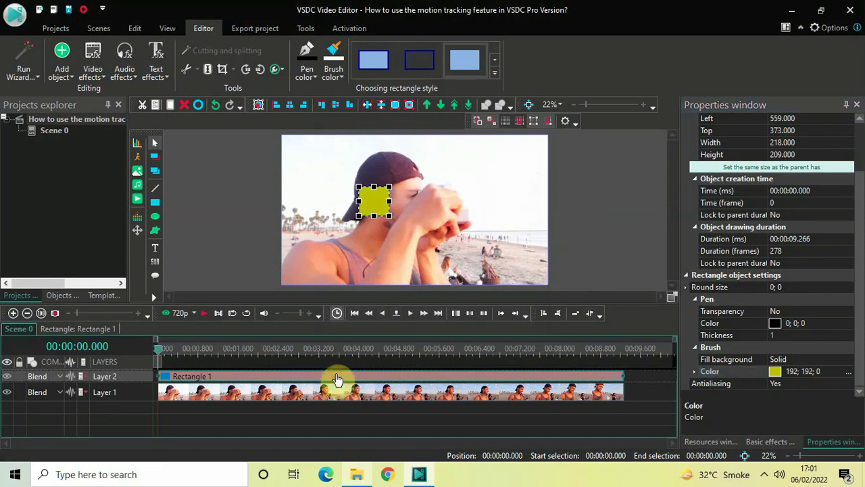
Lower Rectangle 1's opacity to 40% with the More tools opacity slider.
{"action": "left_click", "coordinate": [282, 68]}
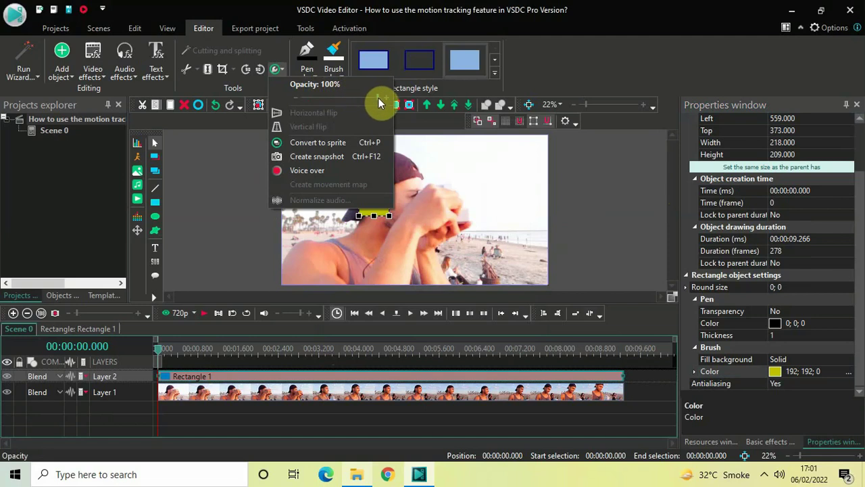
{"action": "left_click_drag", "start_coordinate": [378, 99], "coordinate": [338, 100]}
{"action": "left_click", "coordinate": [191, 187]}
{"action": "left_click", "coordinate": [191, 187]}
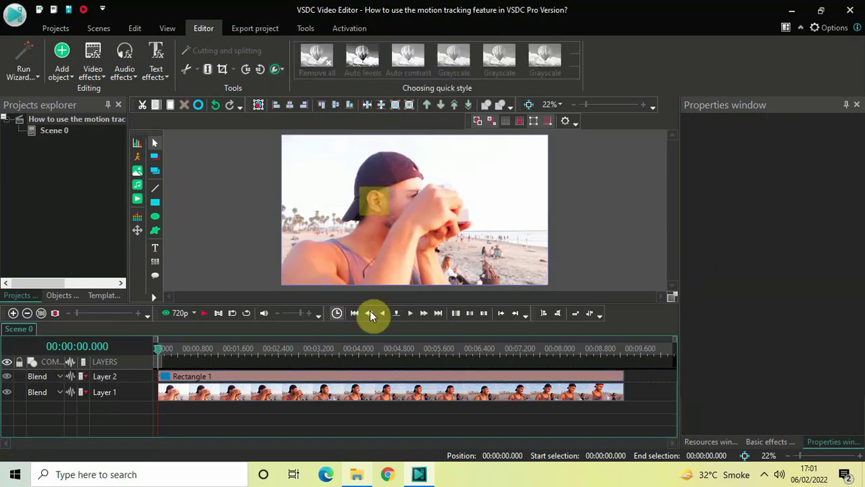
Set Rectangle 1's pen colour to yellow #FFFF00 and its thickness to 20.
{"action": "left_click", "coordinate": [379, 377]}
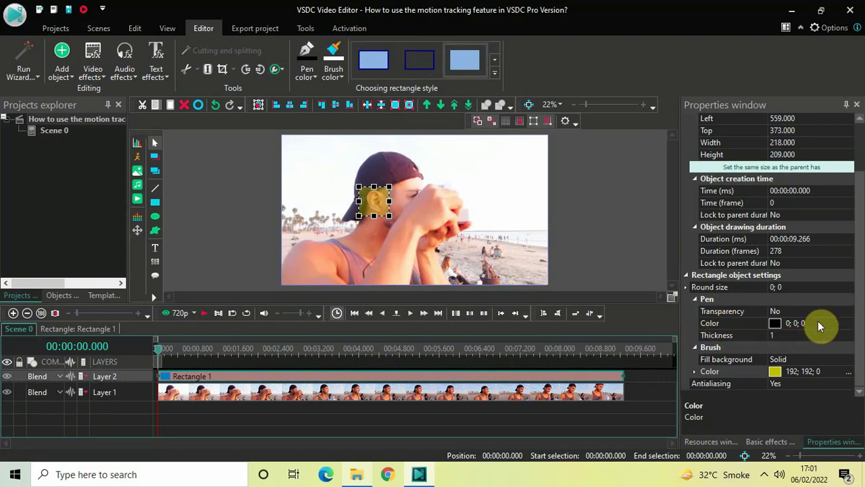
{"action": "left_click", "coordinate": [847, 325]}
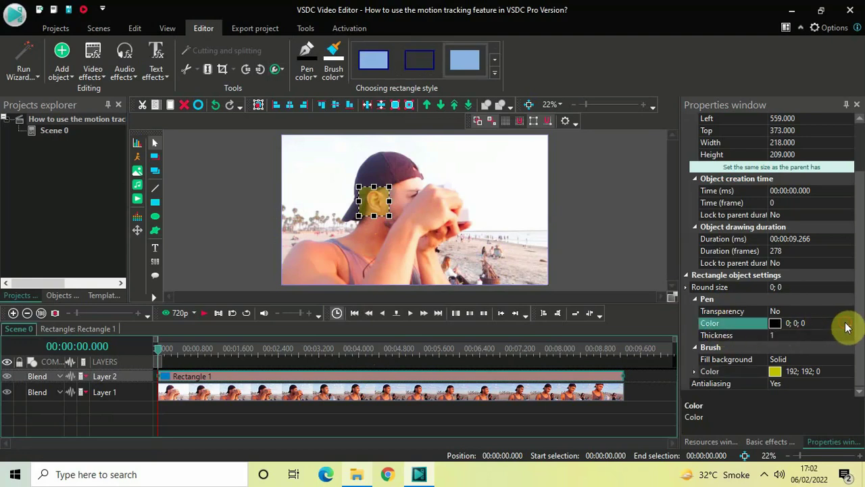
{"action": "left_click", "coordinate": [848, 324]}
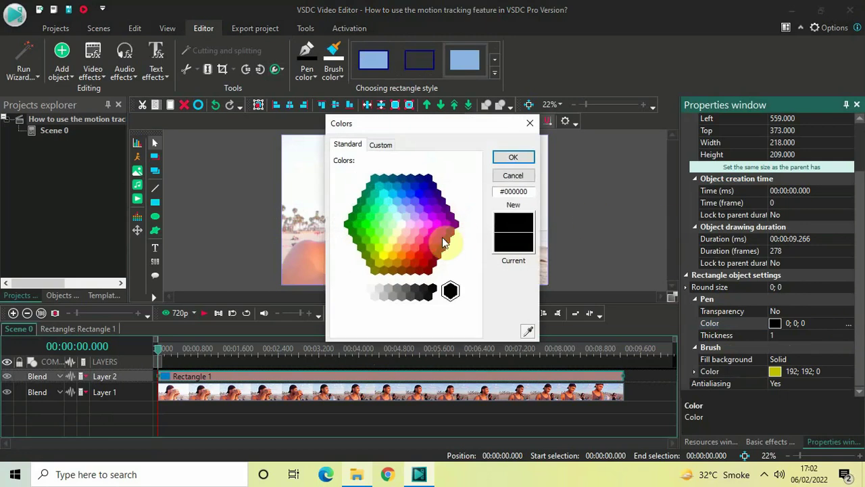
{"action": "left_click", "coordinate": [383, 254]}
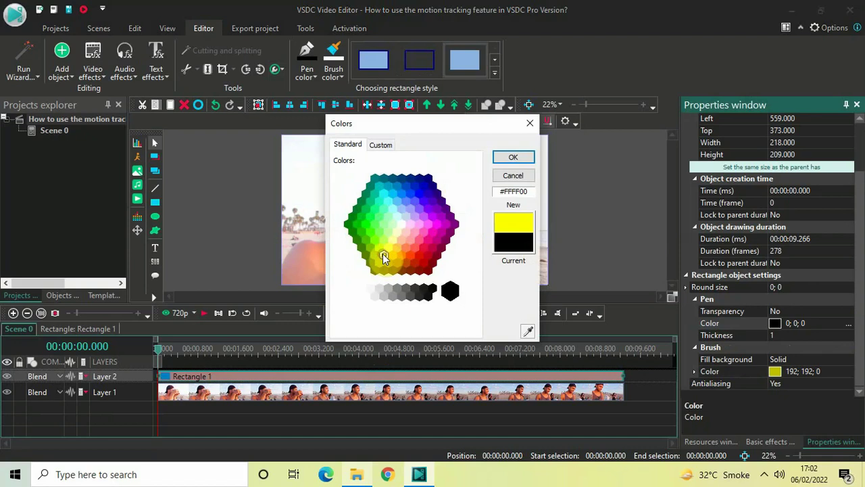
{"action": "left_click", "coordinate": [514, 156]}
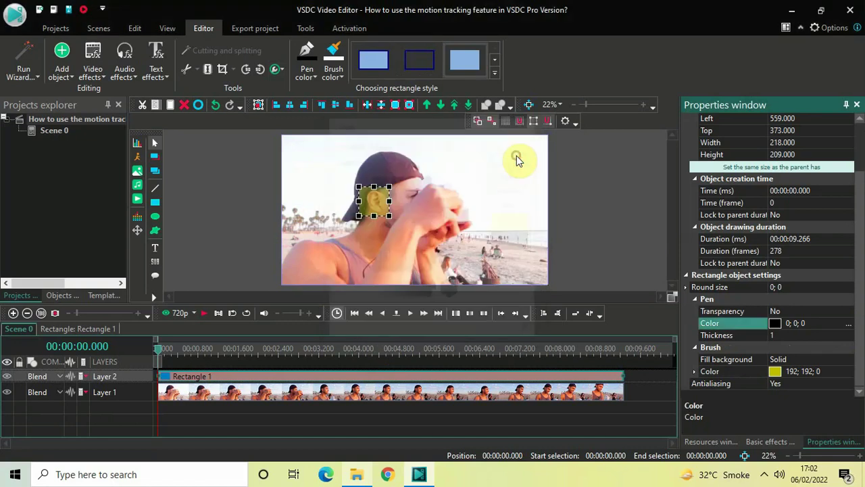
{"action": "left_click", "coordinate": [743, 335]}
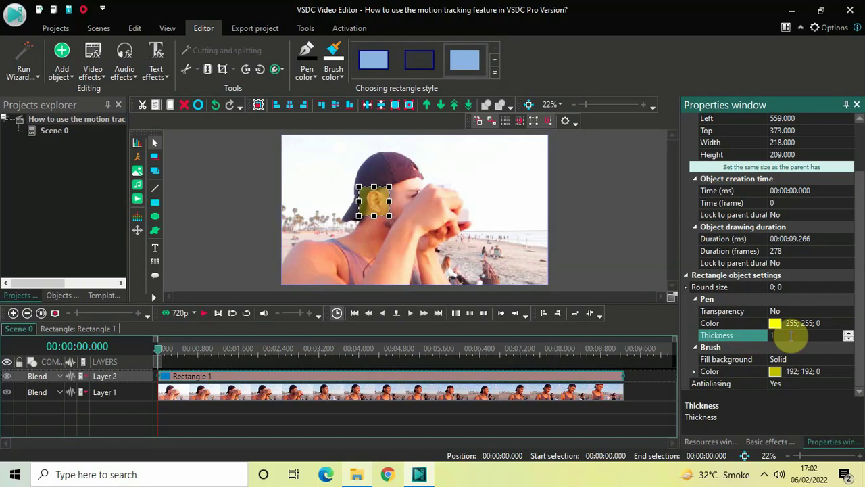
{"action": "key", "text": "BackSpace"}
{"action": "type", "text": "20"}
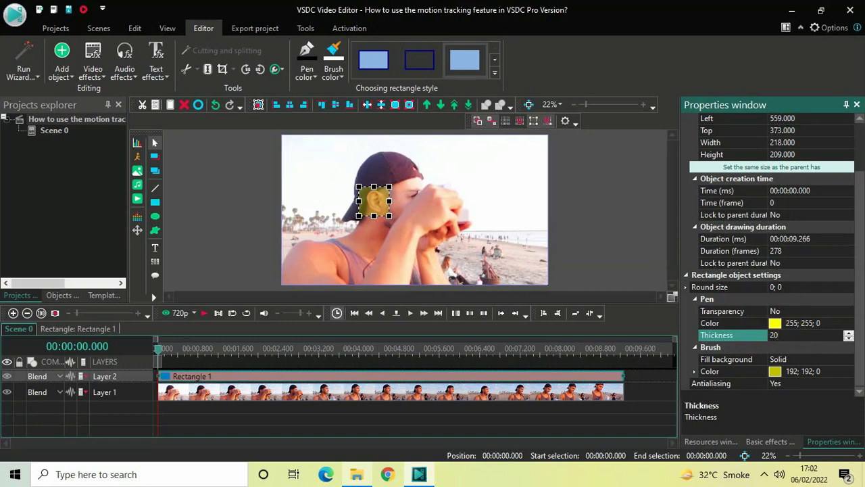
{"action": "left_click", "coordinate": [588, 225]}
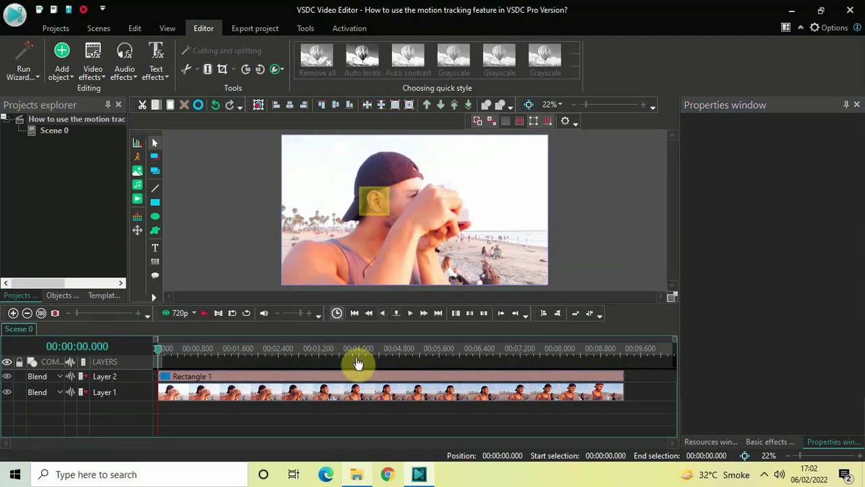
Add a Movement map effect to Rectangle 1 using Motion Track Subject.mproj.
{"action": "double_click", "coordinate": [286, 380]}
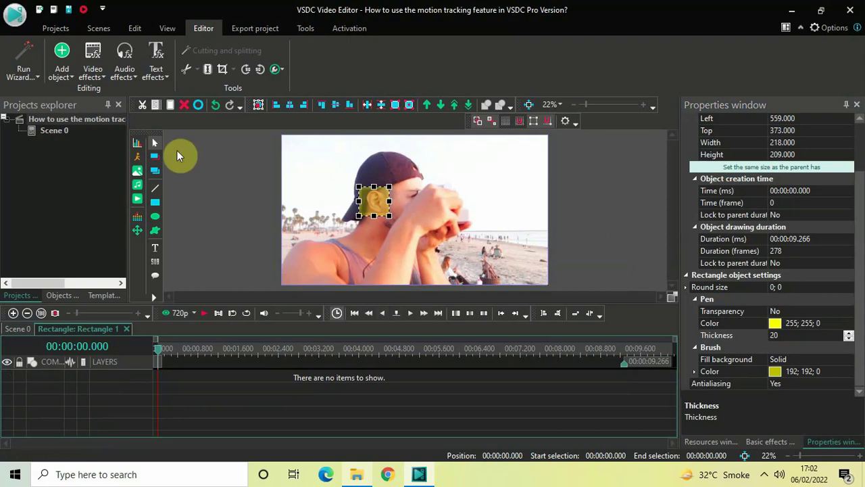
{"action": "left_click", "coordinate": [62, 73]}
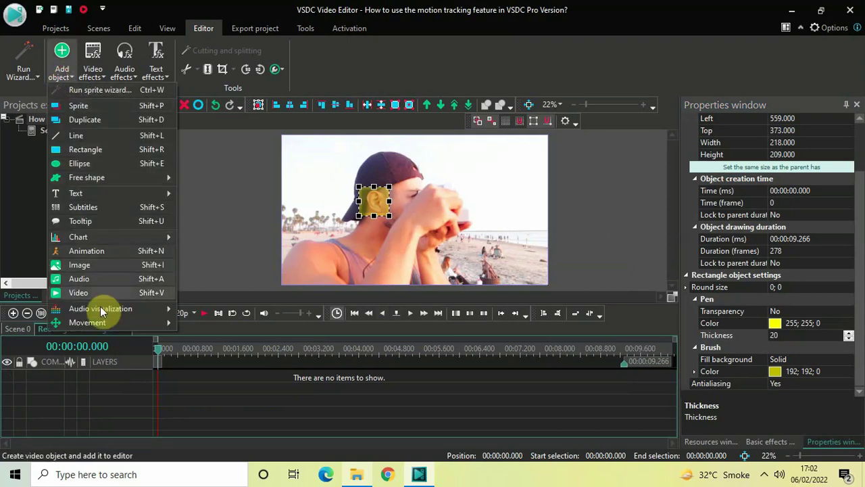
{"action": "mouse_move", "coordinate": [107, 323]}
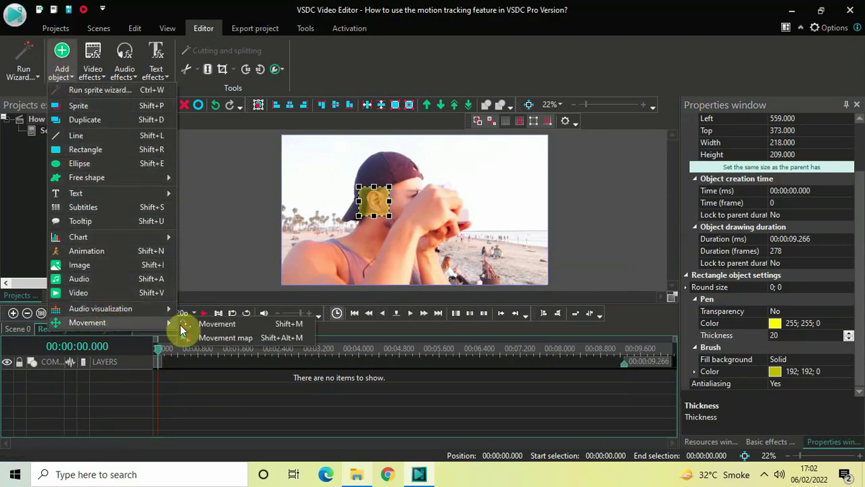
{"action": "left_click", "coordinate": [240, 338]}
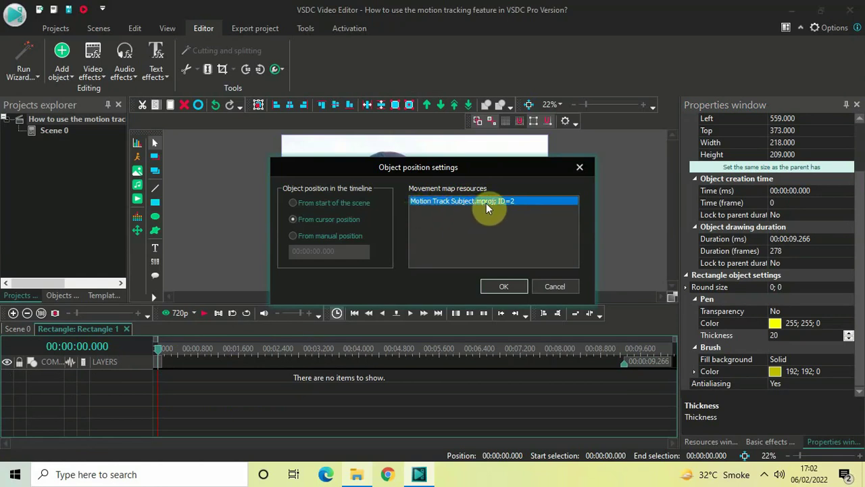
{"action": "left_click", "coordinate": [503, 289]}
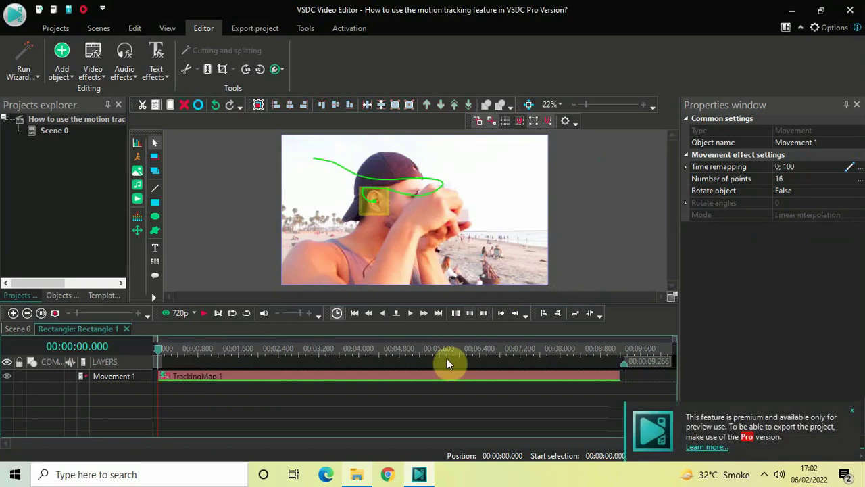
Return to Scene 0 and play it back to check the yellow patch follows the ear.
{"action": "left_click", "coordinate": [18, 329]}
{"action": "left_click", "coordinate": [187, 229]}
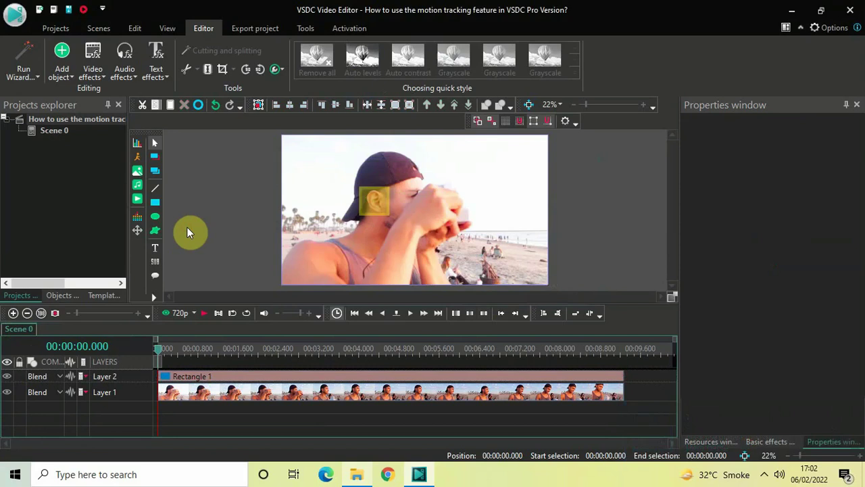
{"action": "key", "text": "space"}
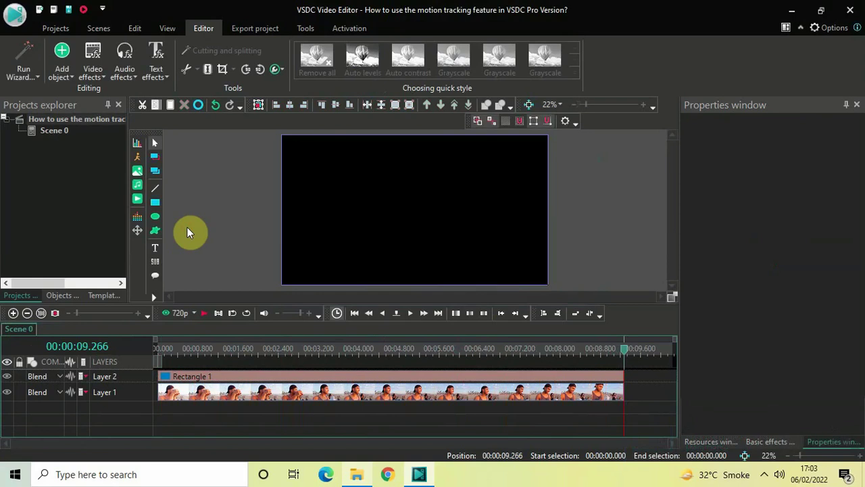
Preview the scene at 360p and pause at 00:00:07.700 with the yellow rectangle on the ear.
{"action": "left_click", "coordinate": [193, 315]}
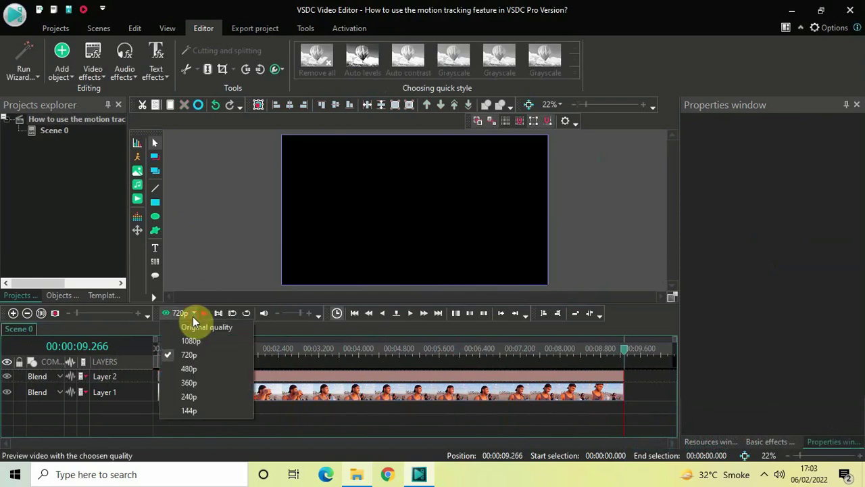
{"action": "left_click", "coordinate": [196, 383]}
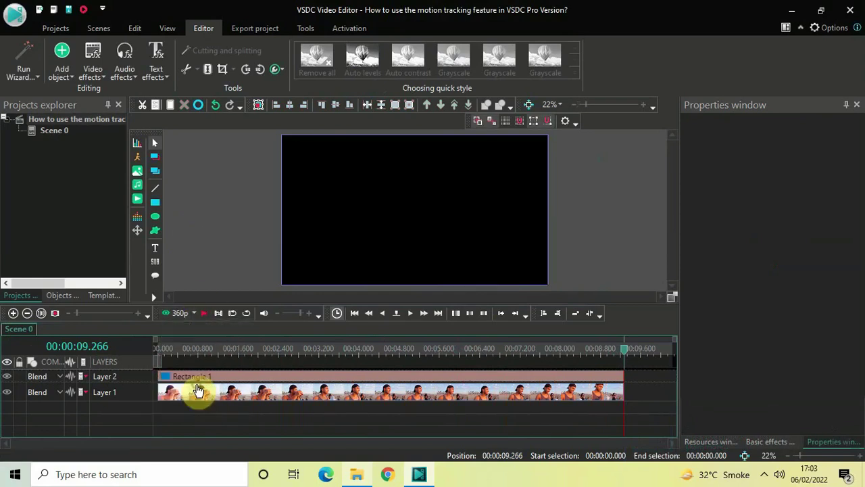
{"action": "left_click", "coordinate": [169, 311]}
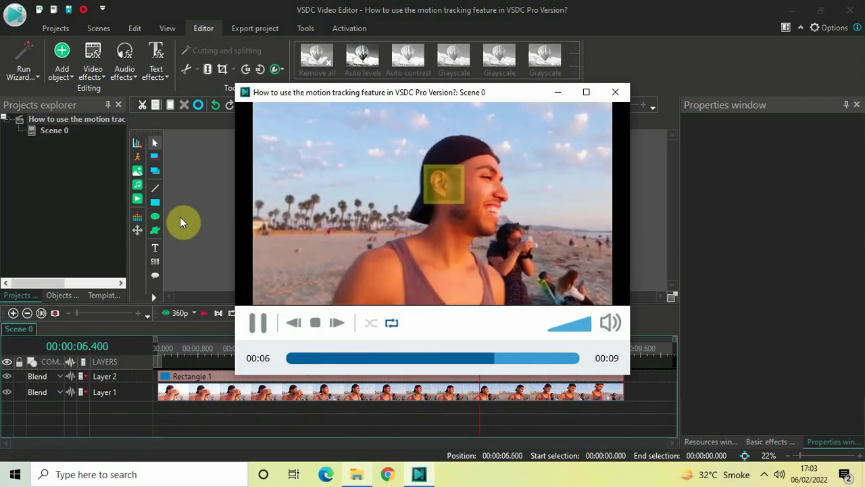
{"action": "key", "text": "space"}
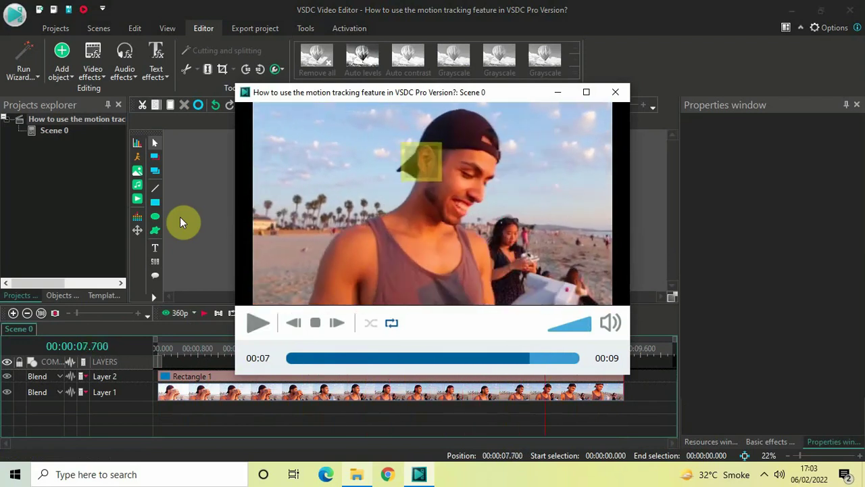